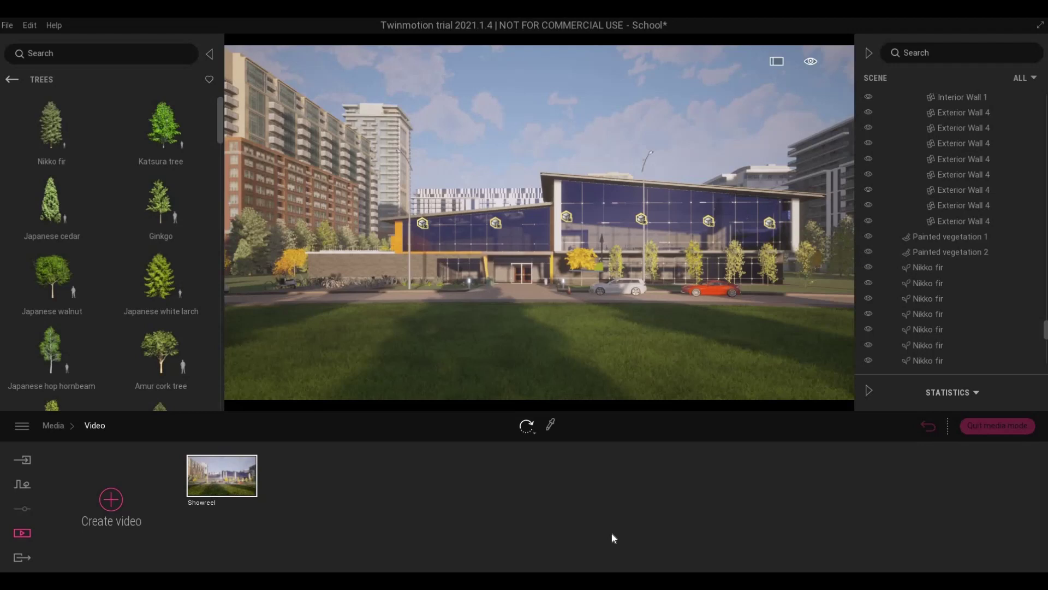
Open the Showreel video's parts timeline and play it back.
click(237, 478)
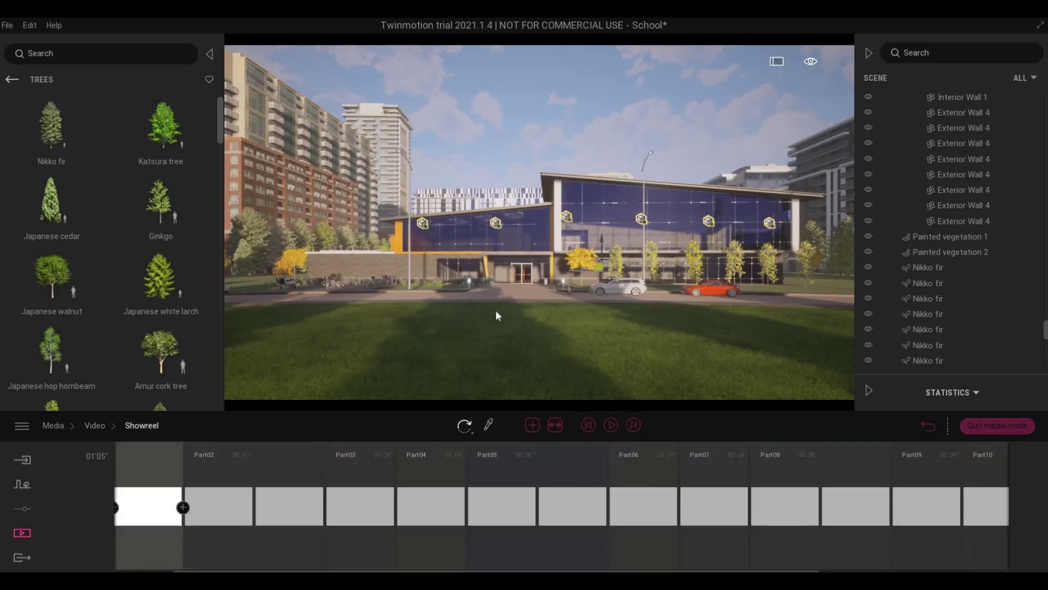
click(611, 425)
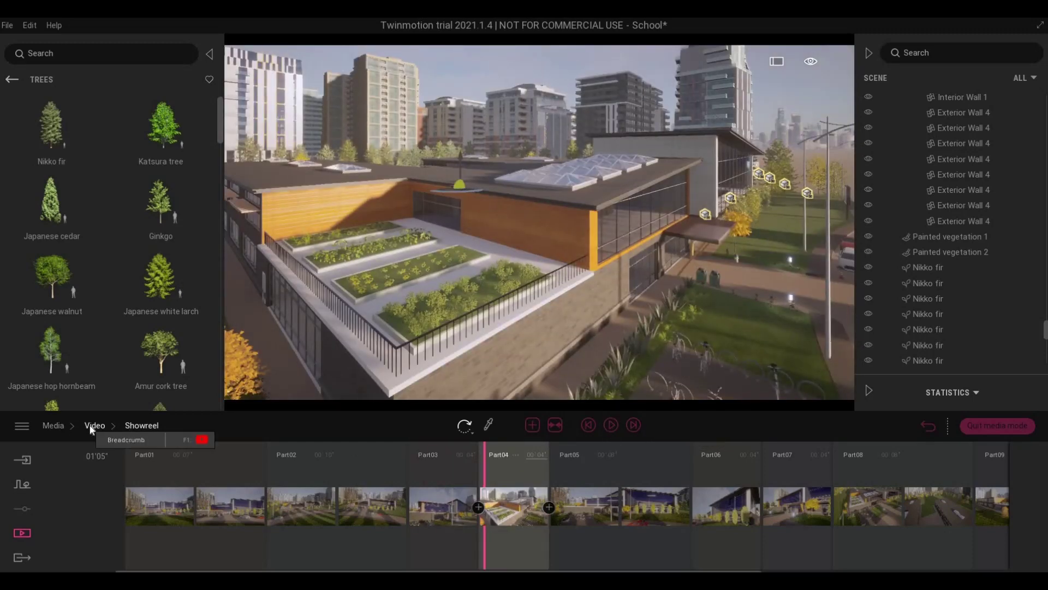
Duplicate the Showreel video from the video list and rename the copy 'shorts'.
click(90, 424)
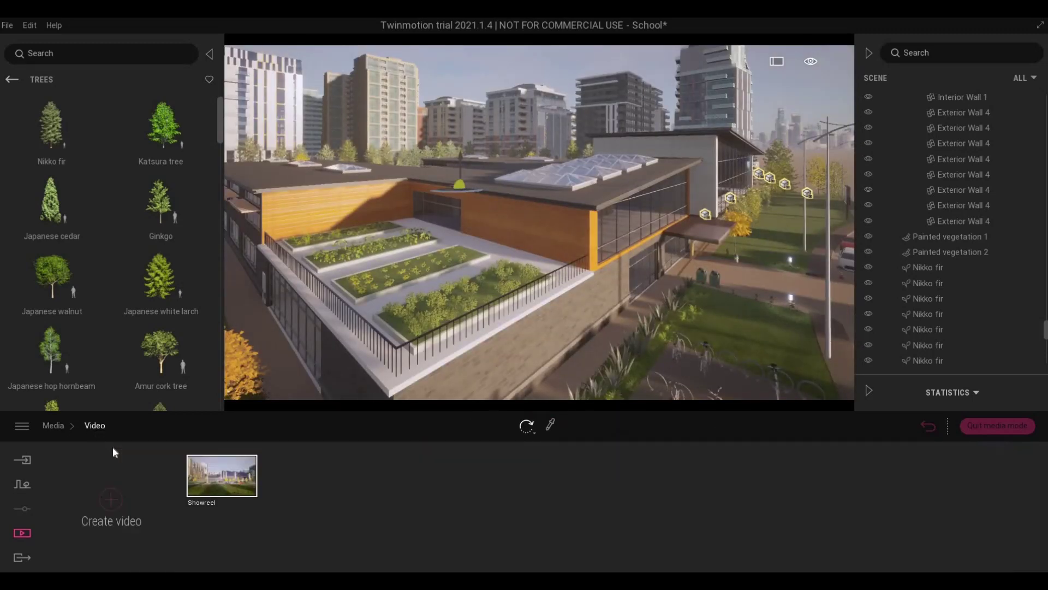
mouse_move(222, 475)
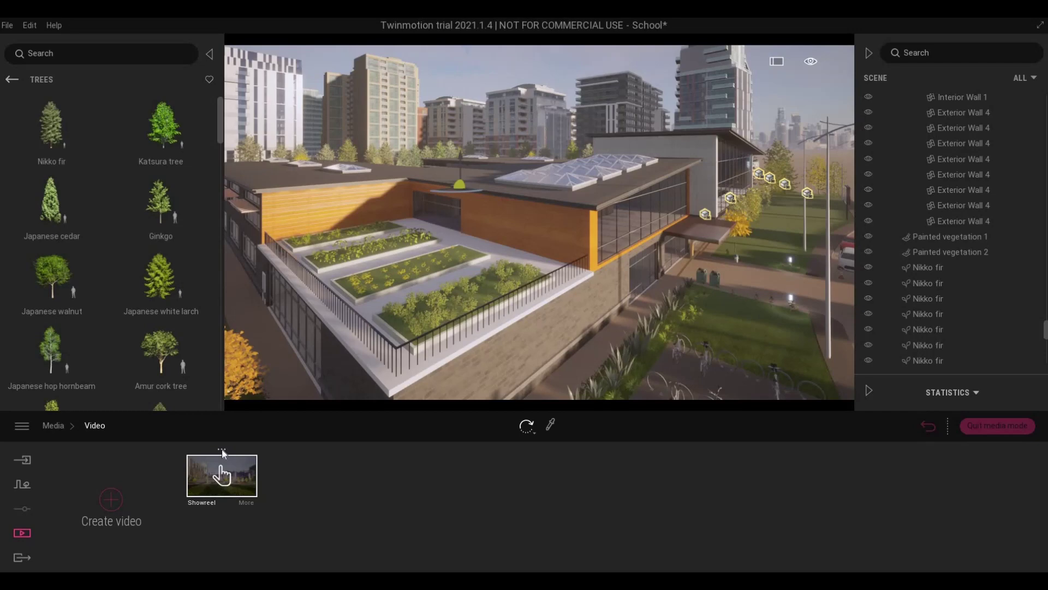
click(222, 448)
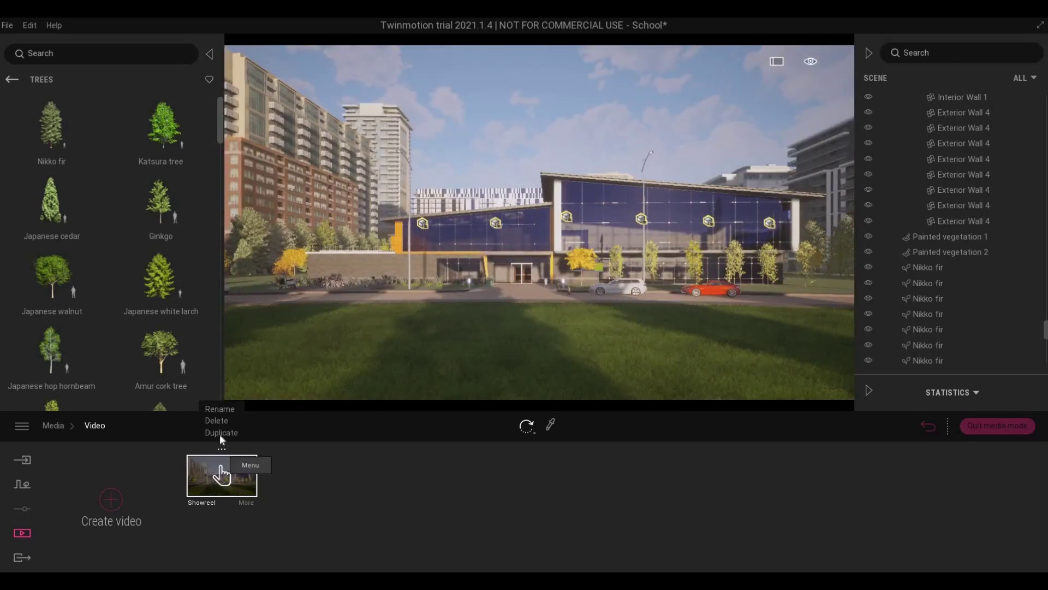
click(219, 433)
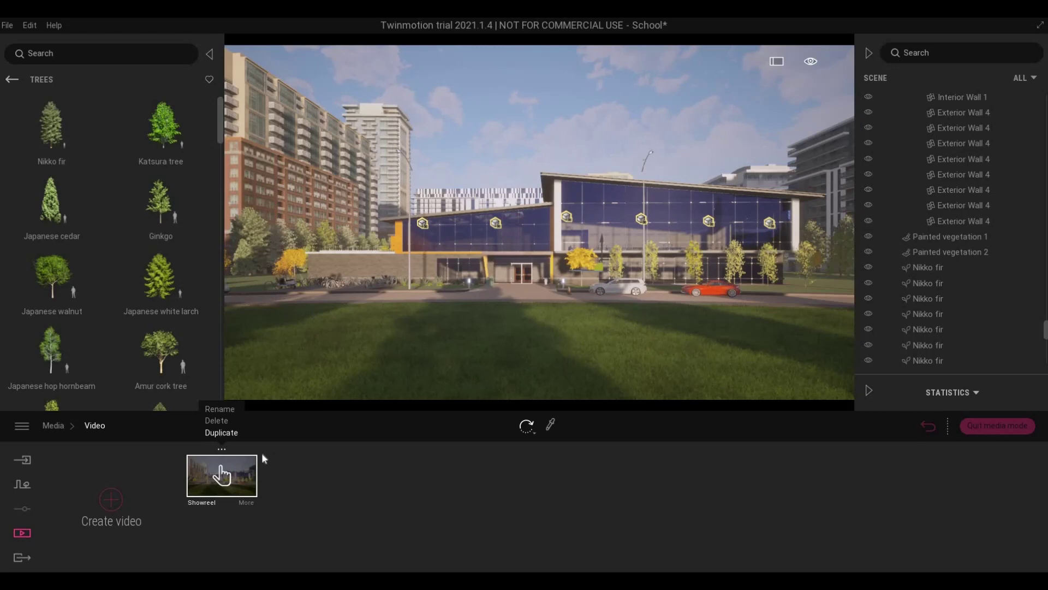
click(294, 448)
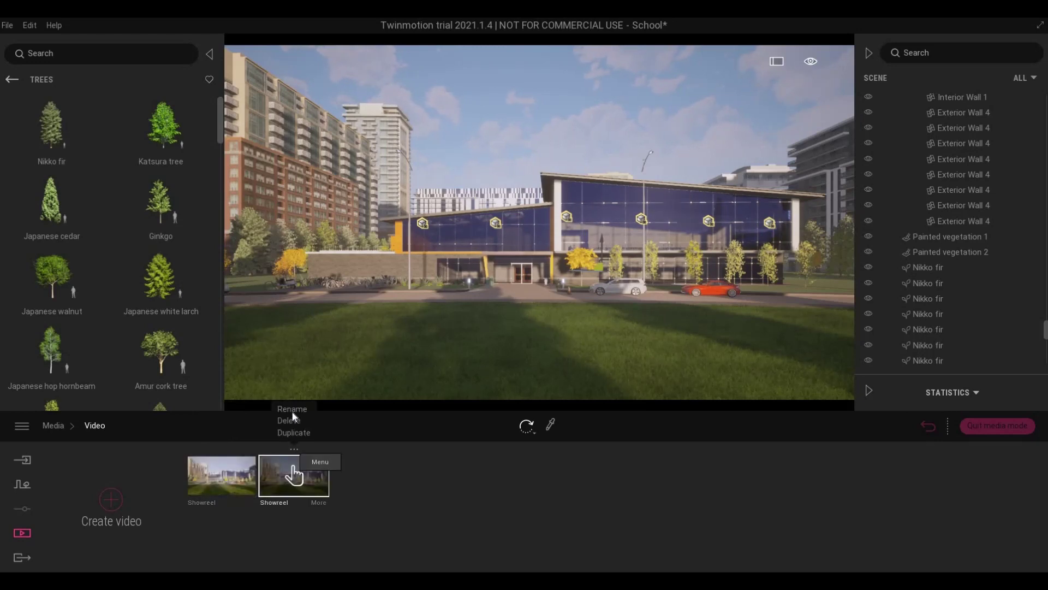
click(291, 409)
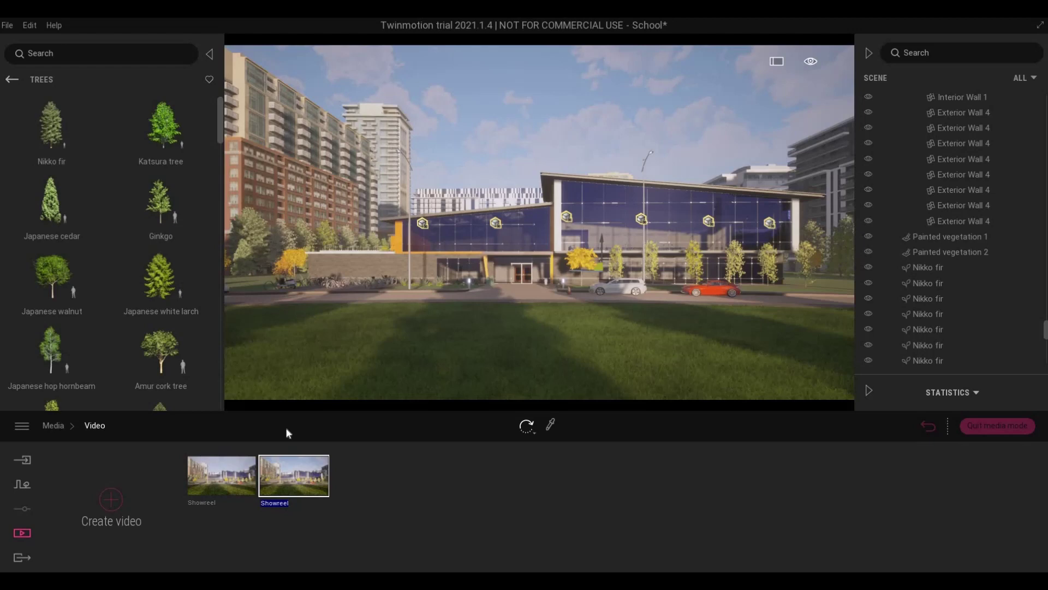
text(shorts)
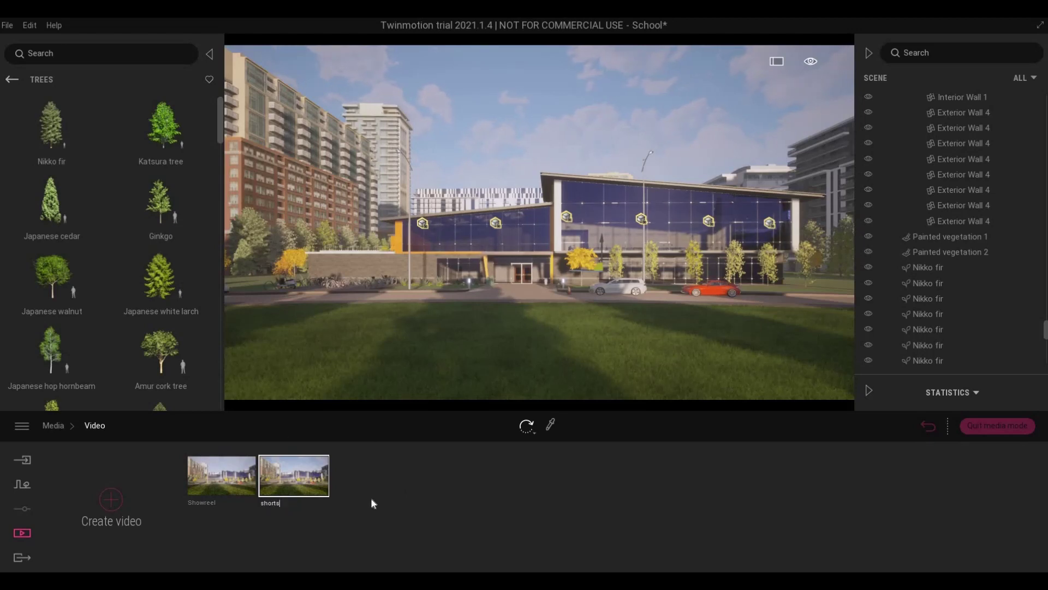
mouse_move(293, 475)
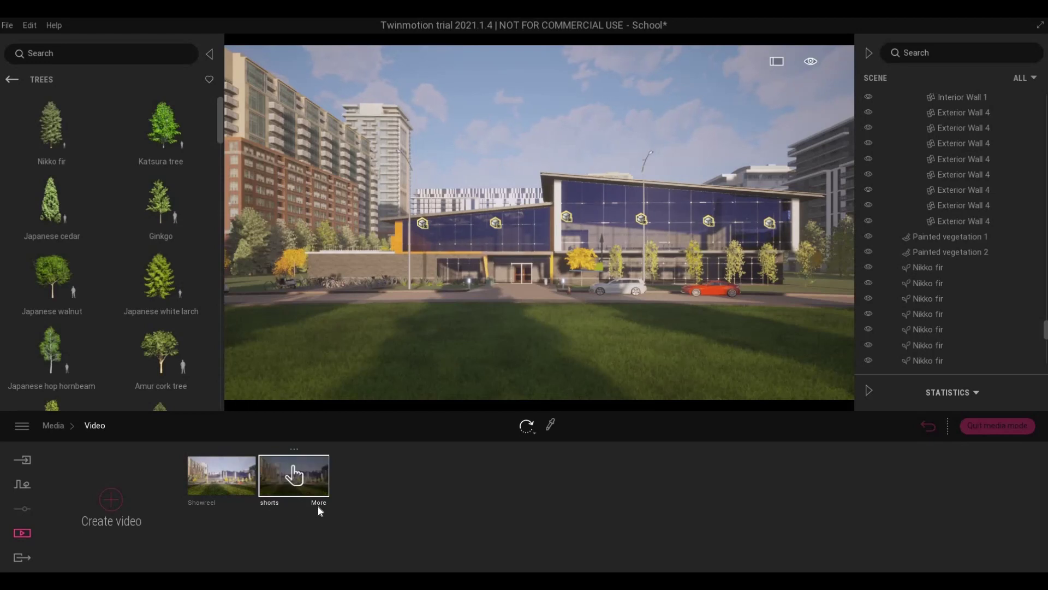
Set the shorts video's output size to Custom, 1000 high by 700 wide.
click(318, 506)
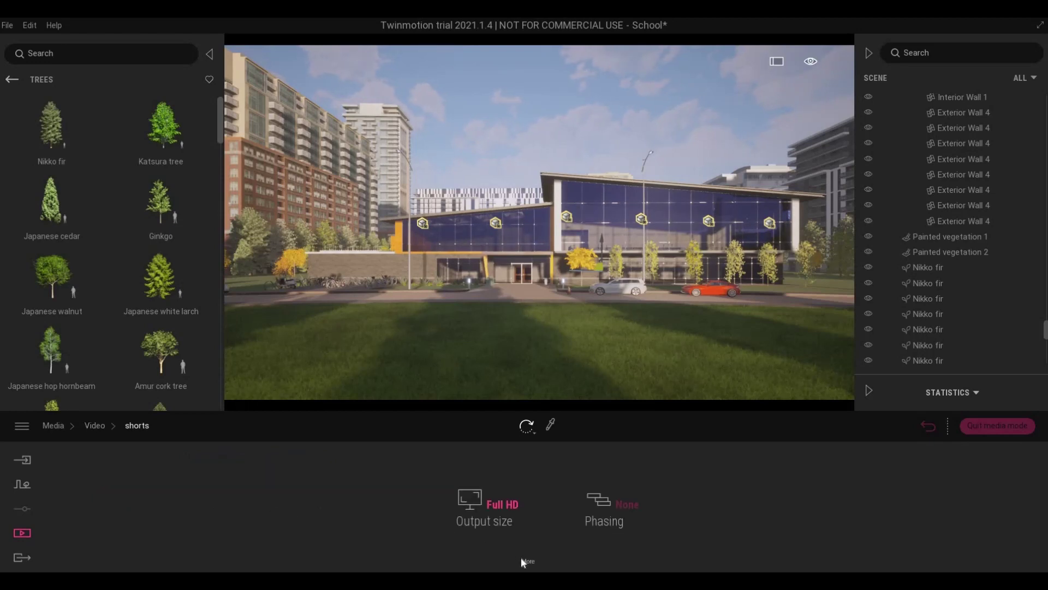
click(498, 503)
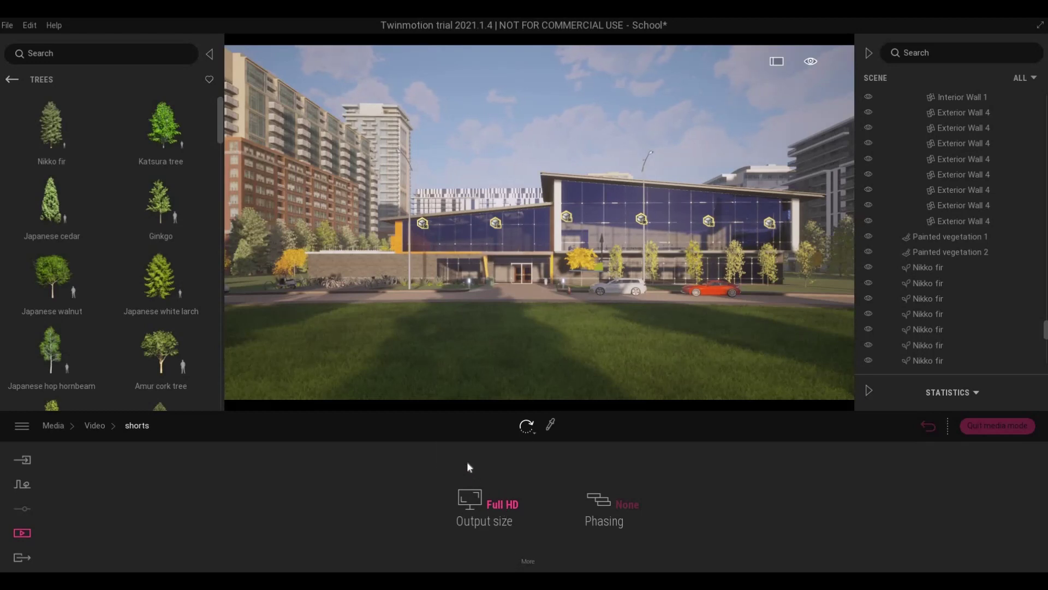
click(464, 451)
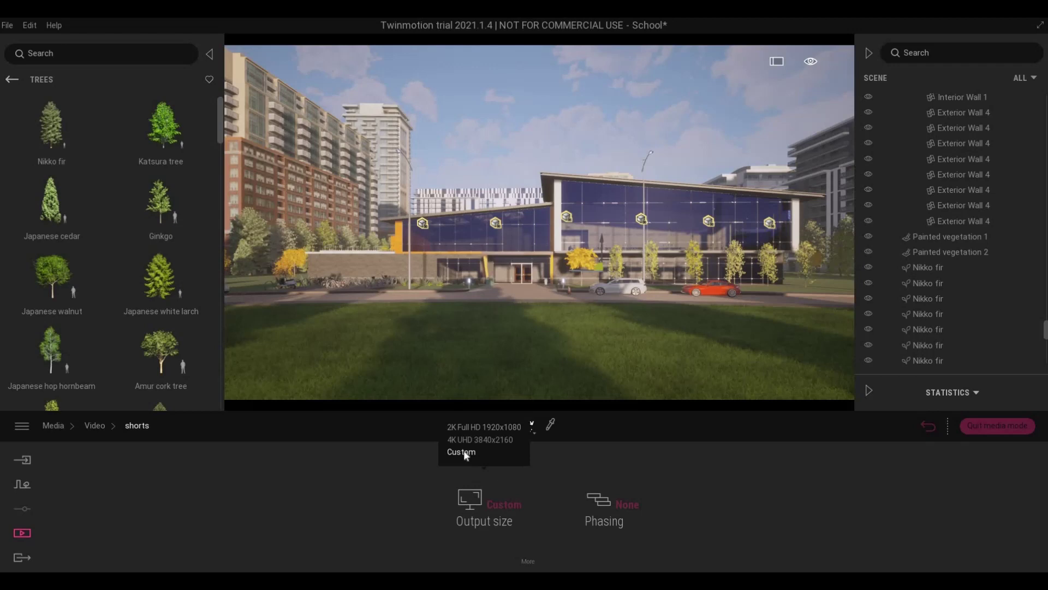
click(529, 563)
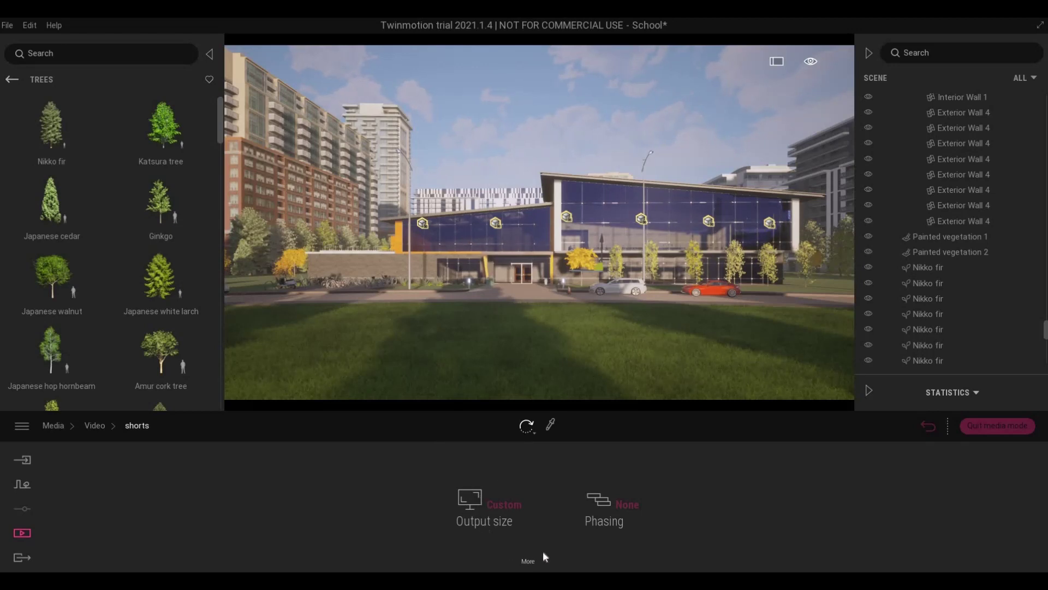
click(672, 506)
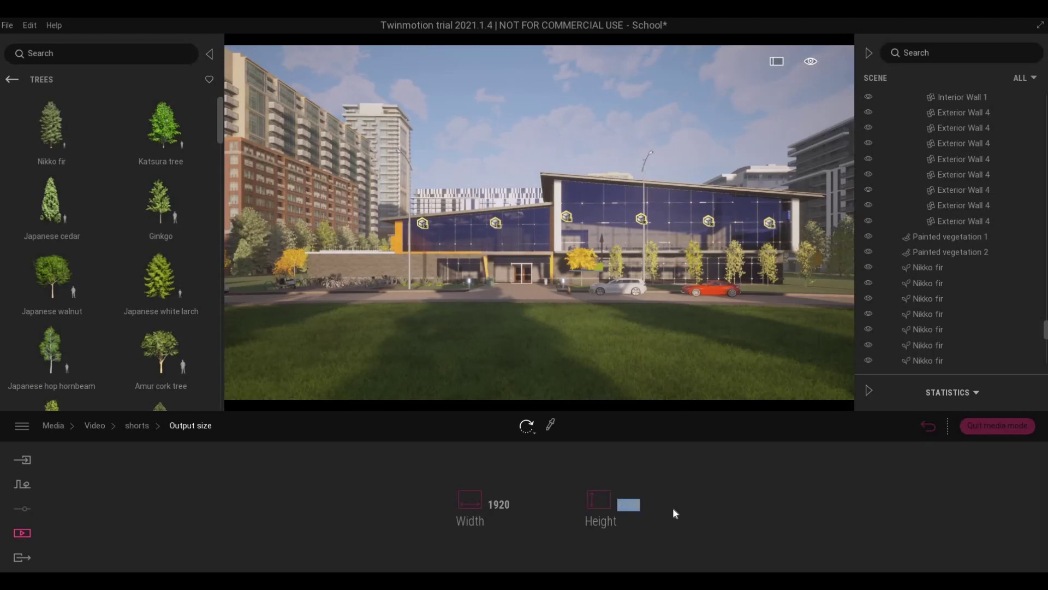
text(1000)
key(Return)
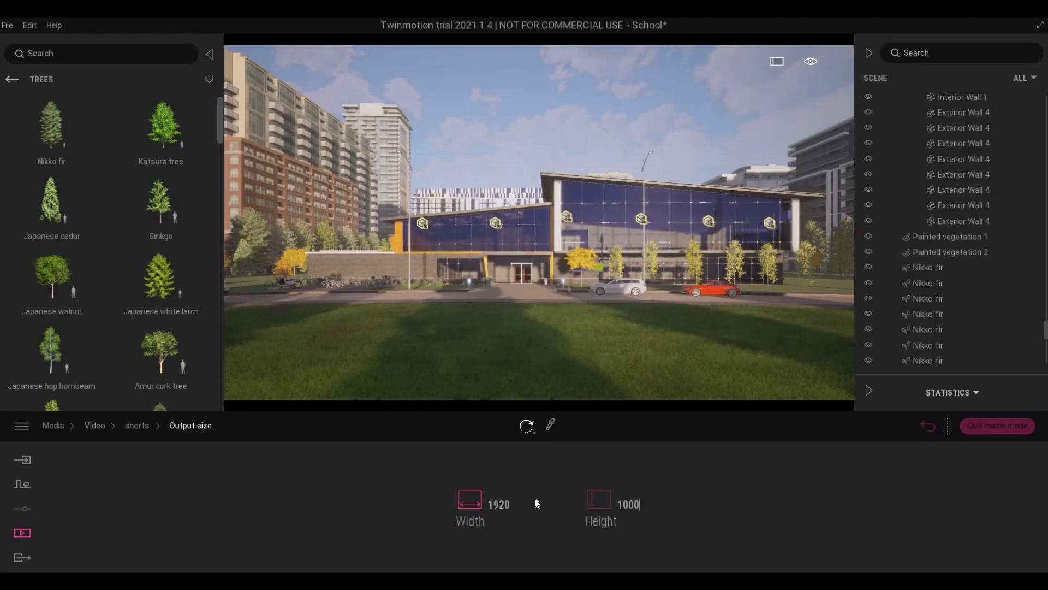
key(ctrl+a)
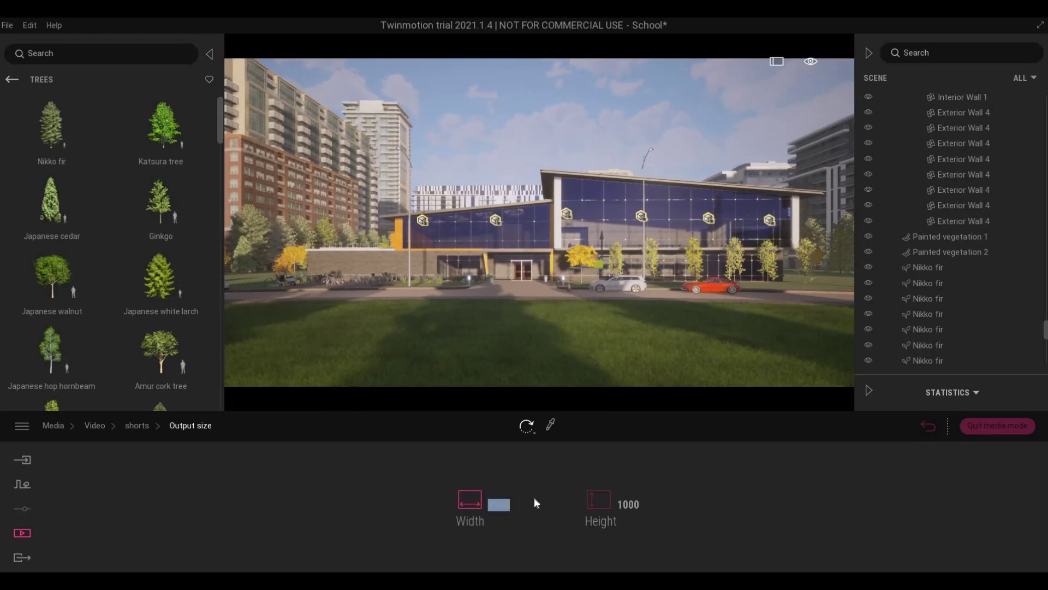
text(700)
key(Return)
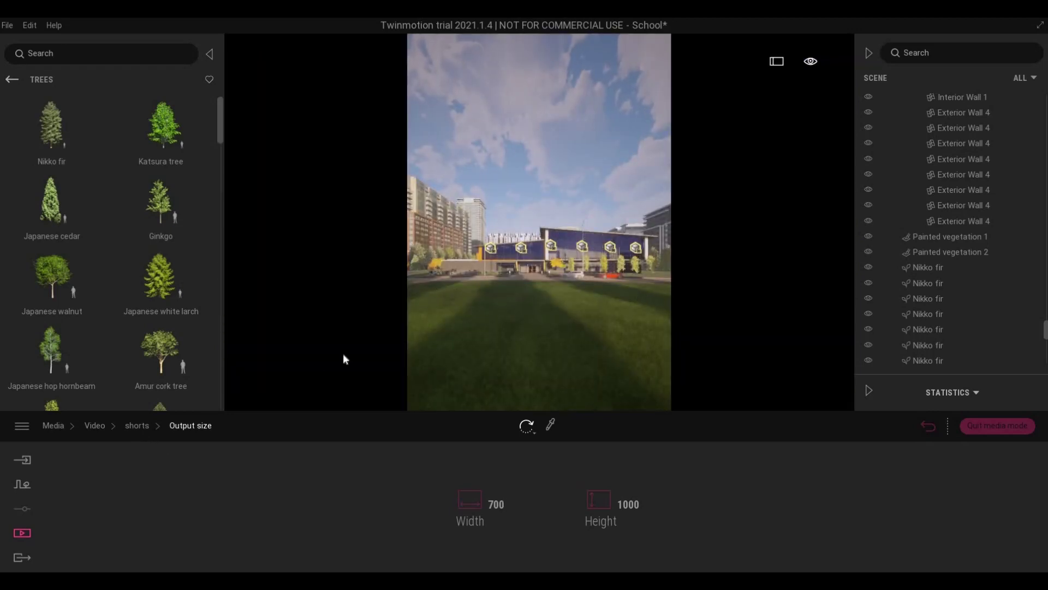
Go back to the video list and open the shorts video's parts timeline.
click(128, 425)
click(91, 425)
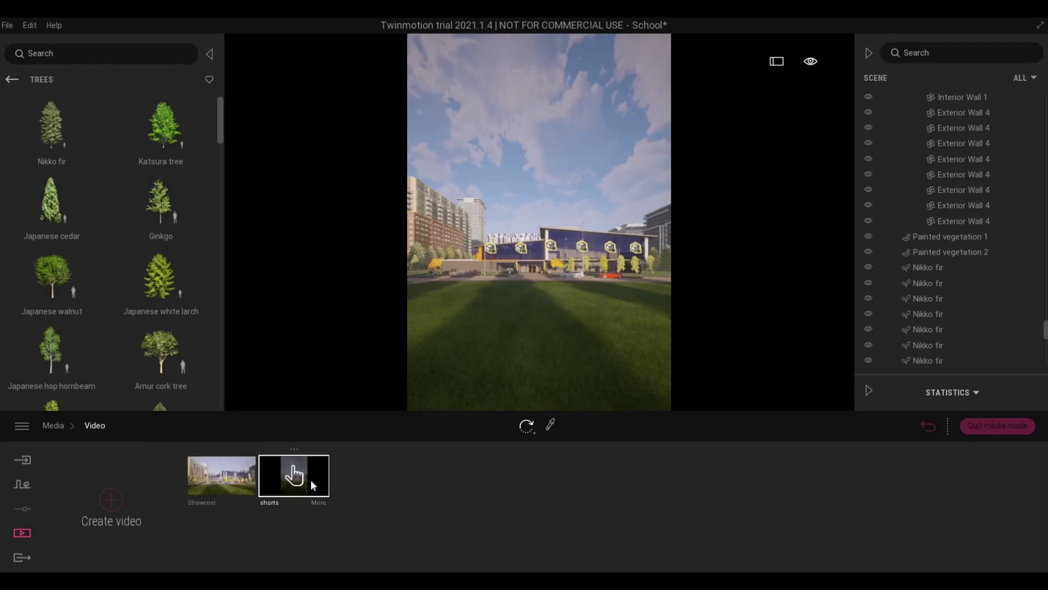
double_click(310, 479)
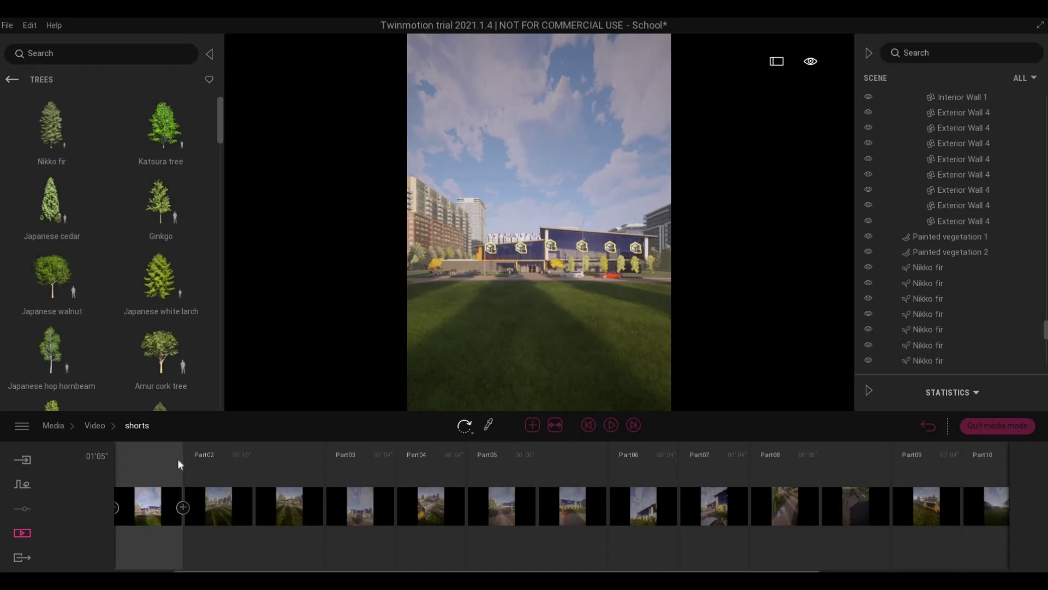
Preview the Part02 and Part01 camera shots, then play and stop the shorts clip.
click(241, 468)
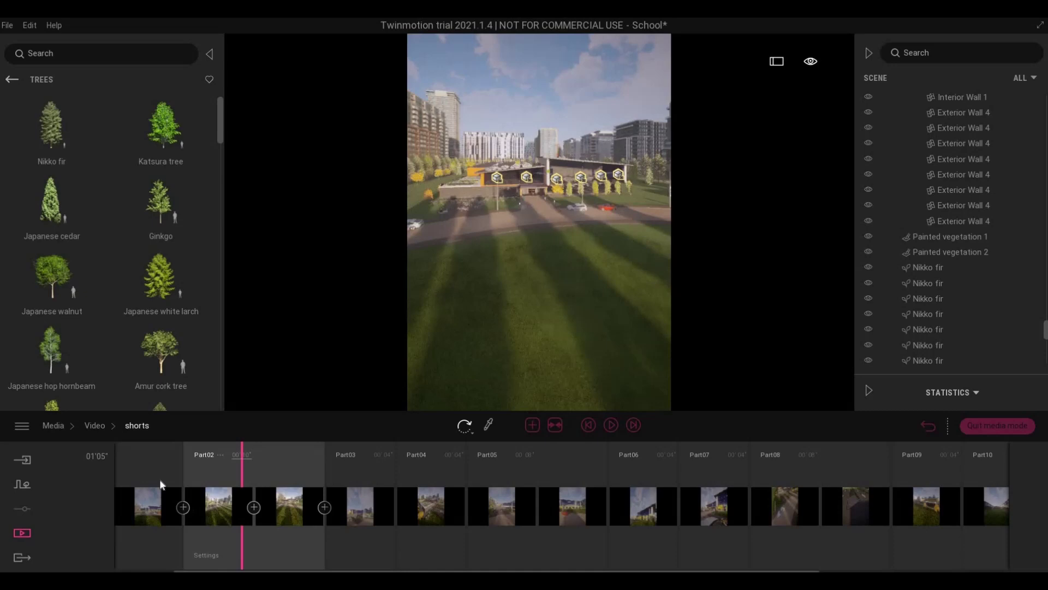
scroll(242, 529, down, 1)
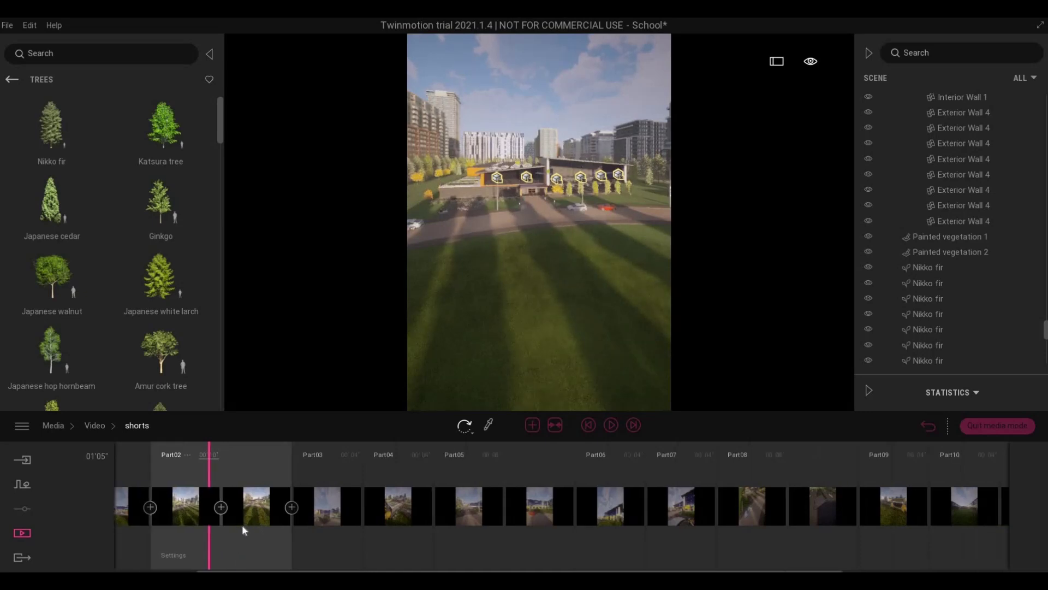
scroll(202, 511, up, 1)
scroll(196, 491, up, 2)
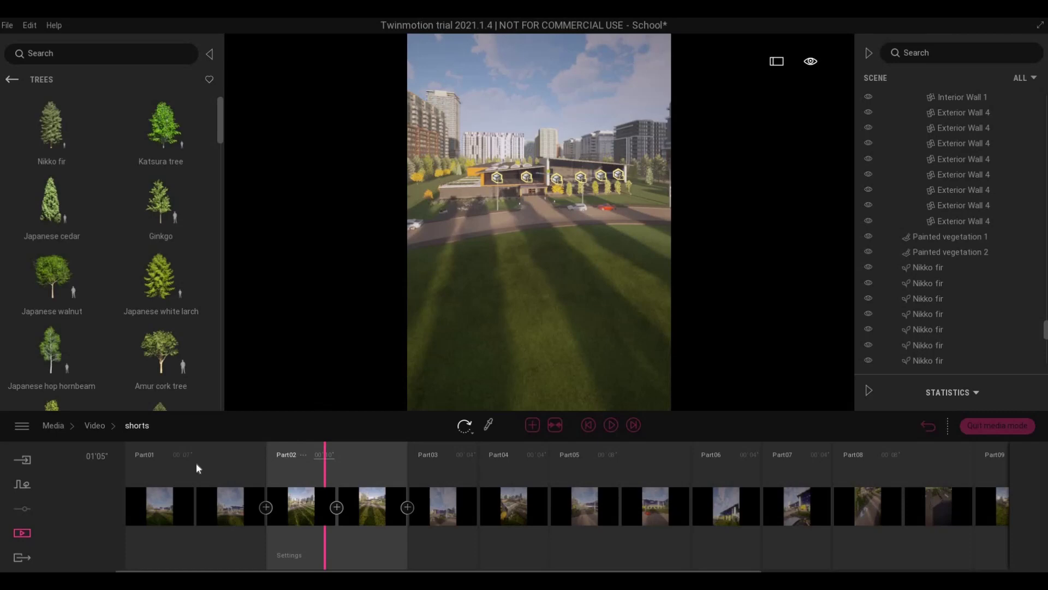
click(196, 468)
key(space)
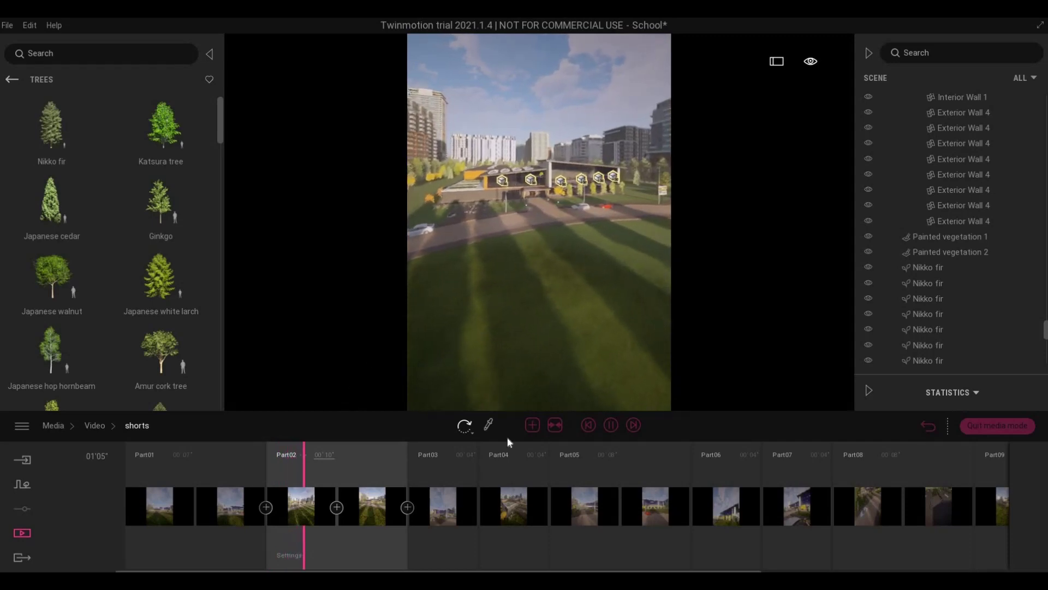
click(612, 424)
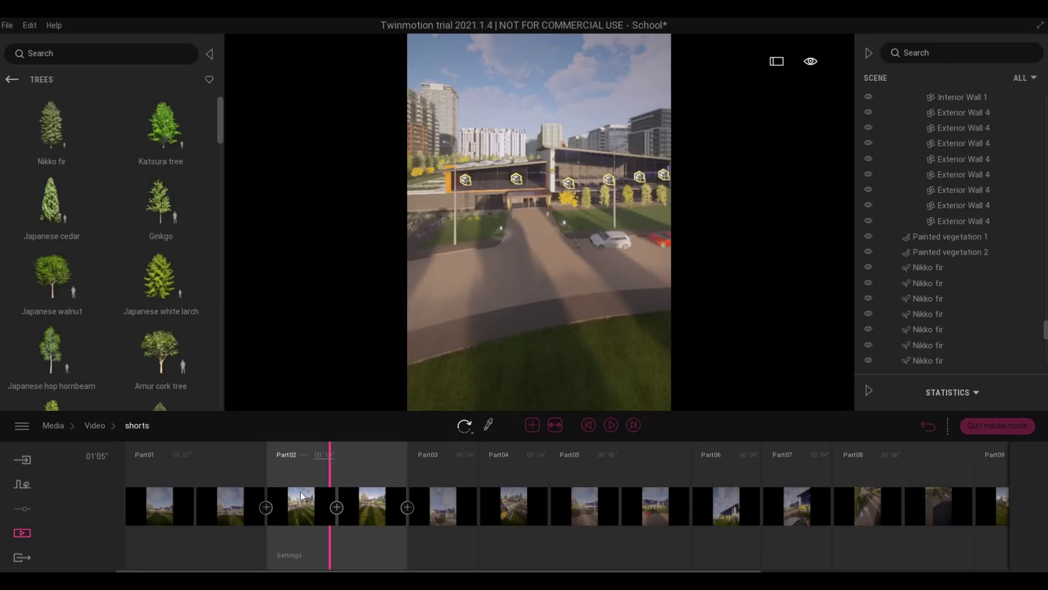
Replay from Part02, then preview the Part03 and Part04 camera shots.
click(590, 423)
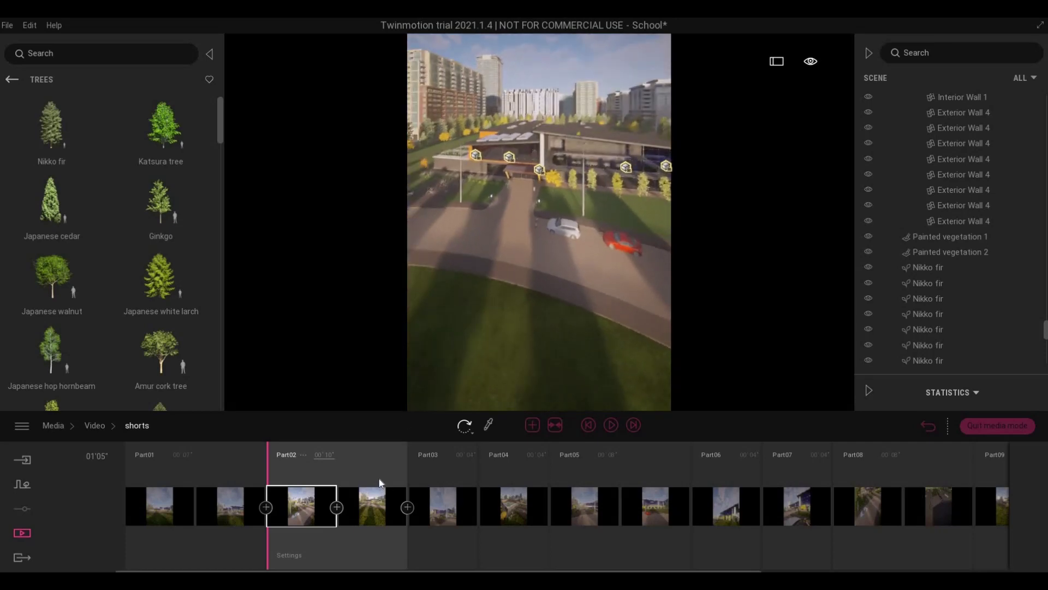
click(588, 427)
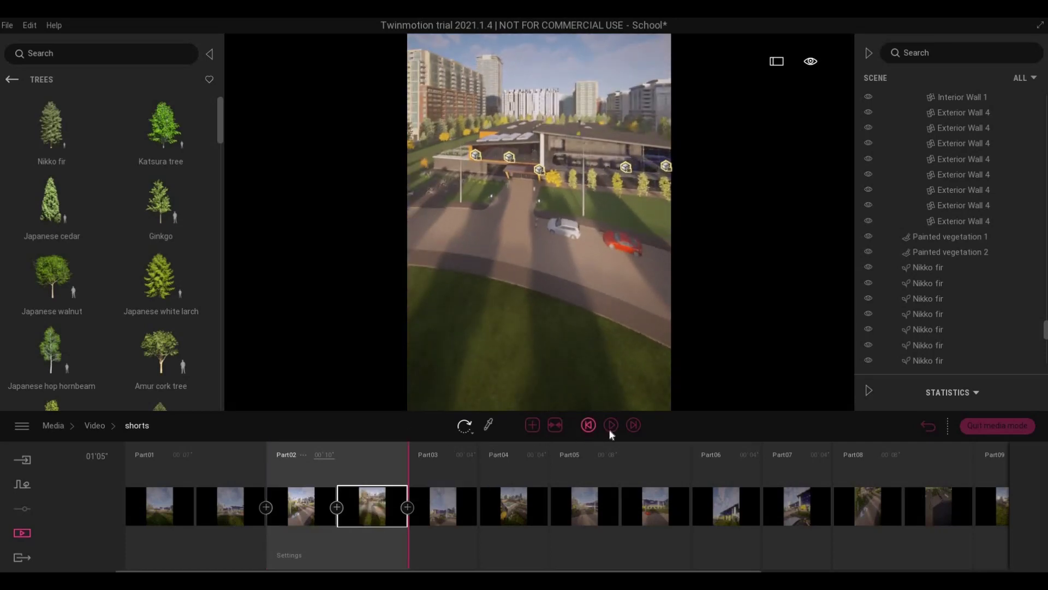
click(611, 424)
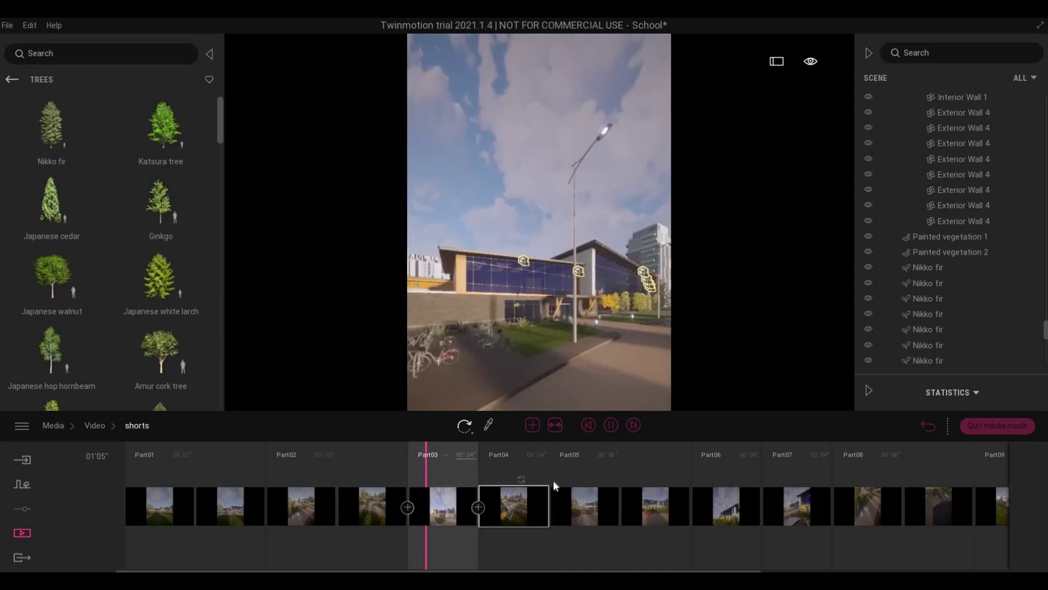
click(633, 424)
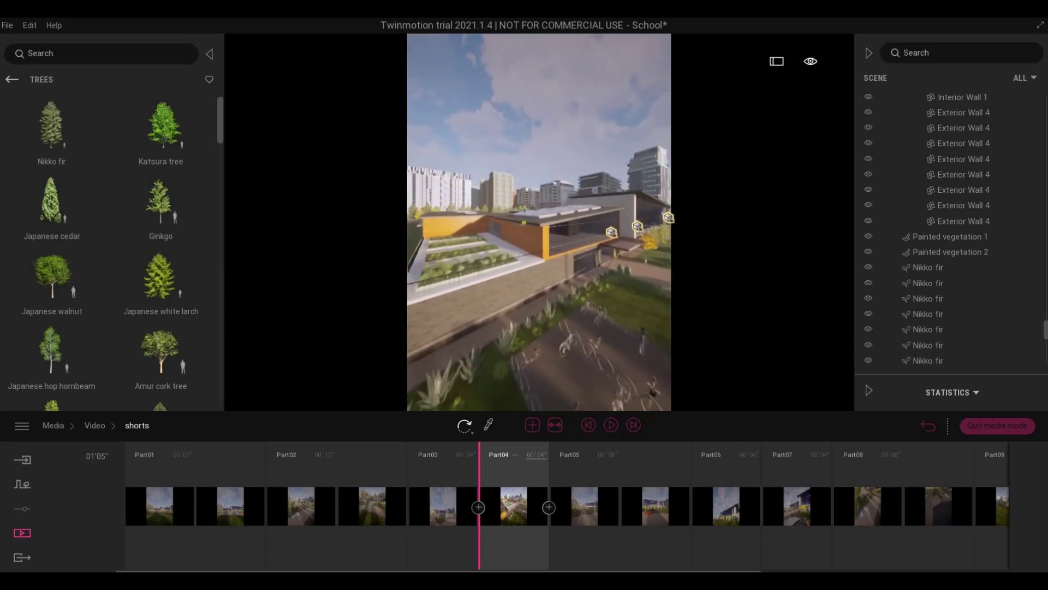
mouse_move(514, 506)
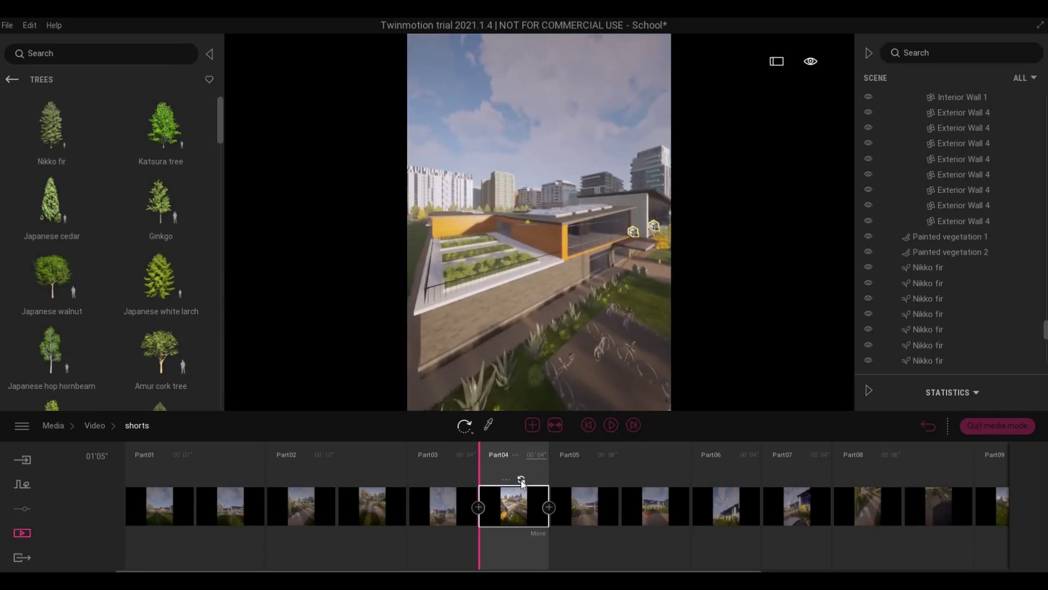
click(435, 500)
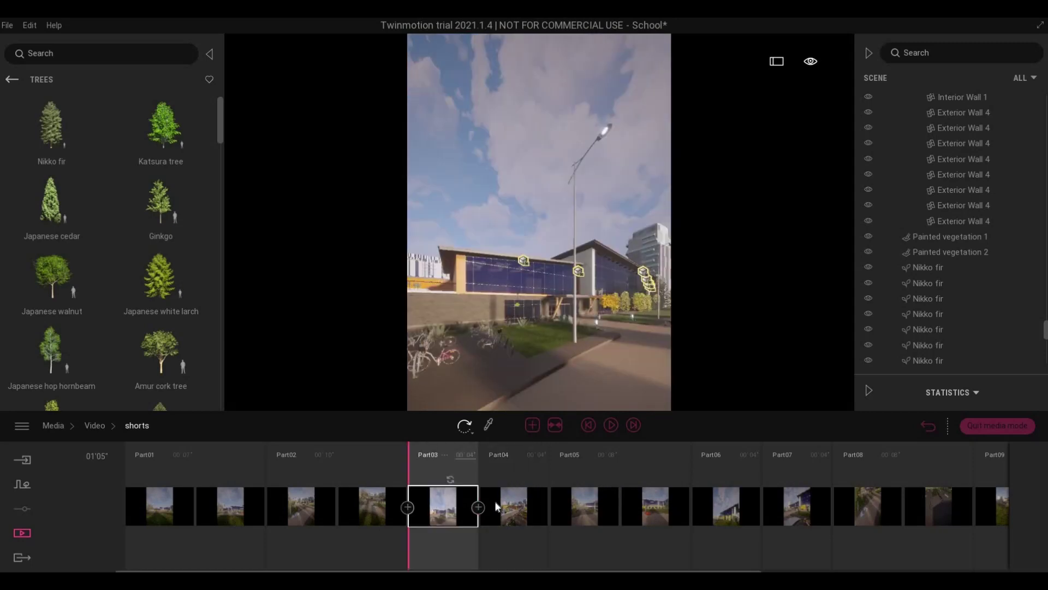
click(517, 501)
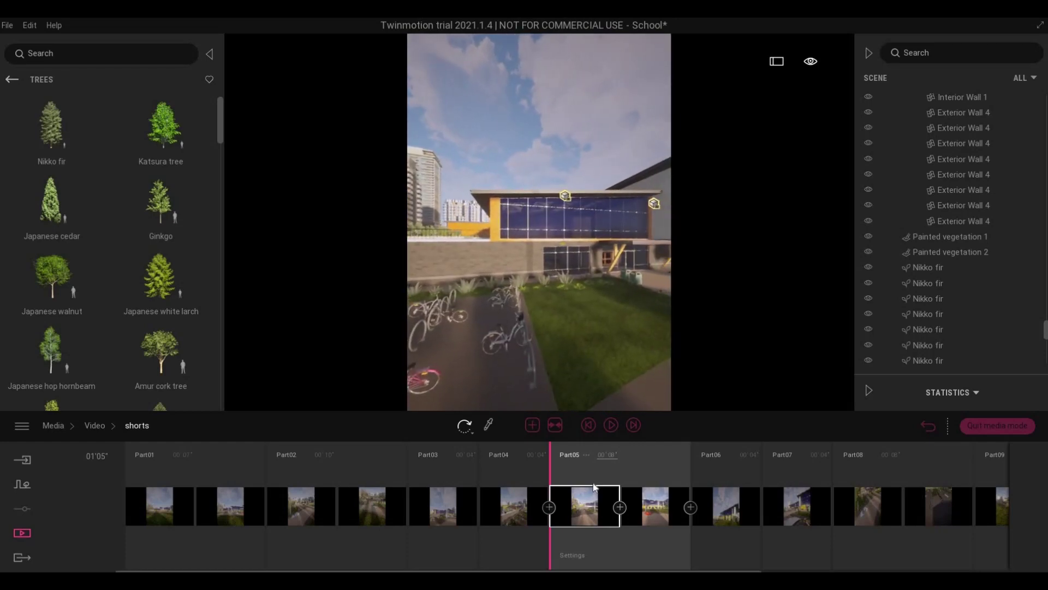
Re-aim Part06's camera to swing the building left, then check Part07 and resume playback.
click(610, 426)
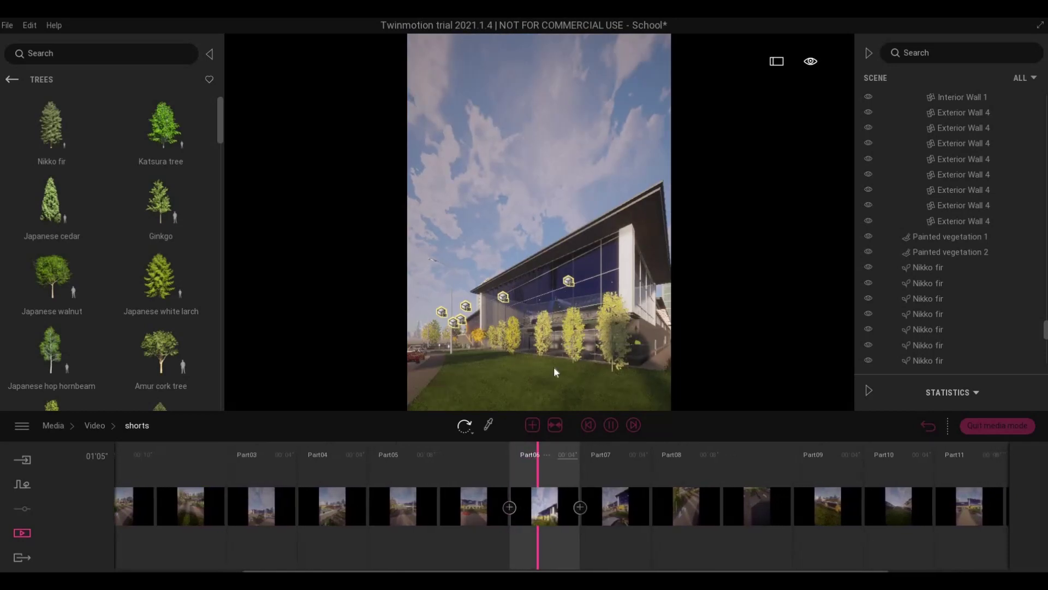
key(space)
drag(559, 375, 564, 351)
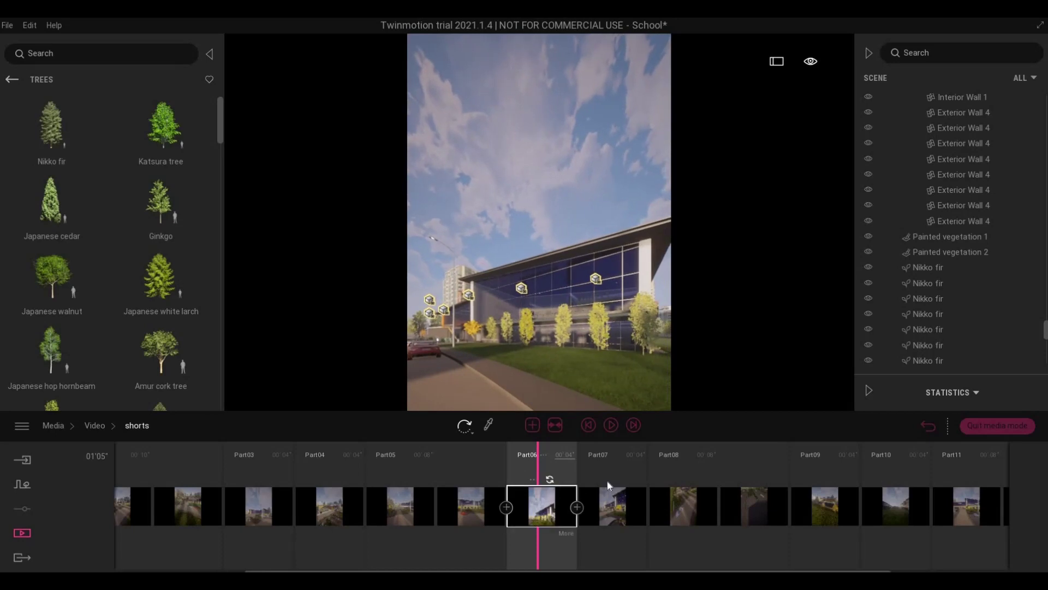
click(606, 507)
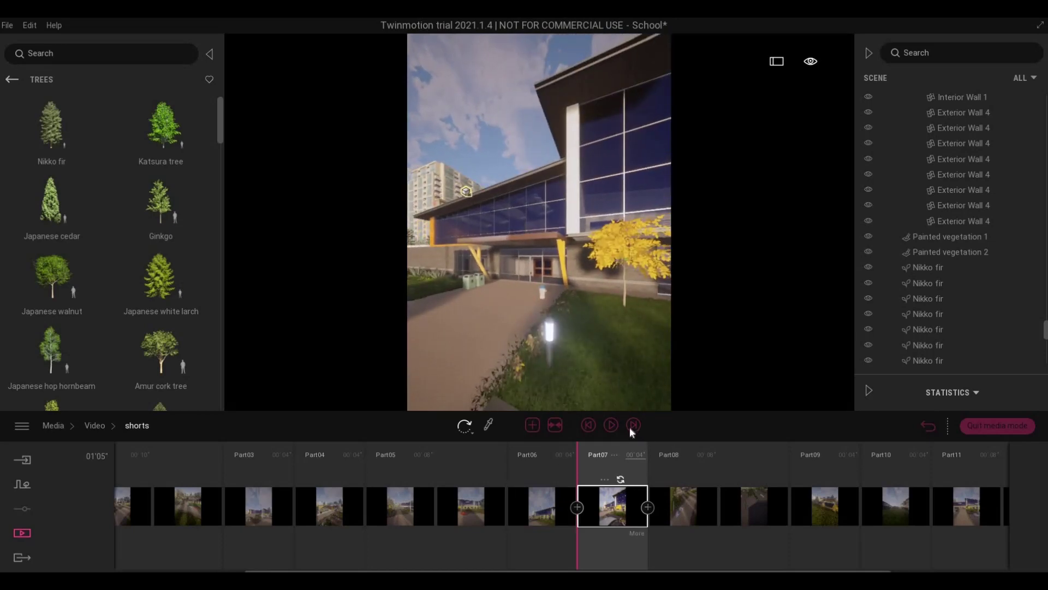
key(space)
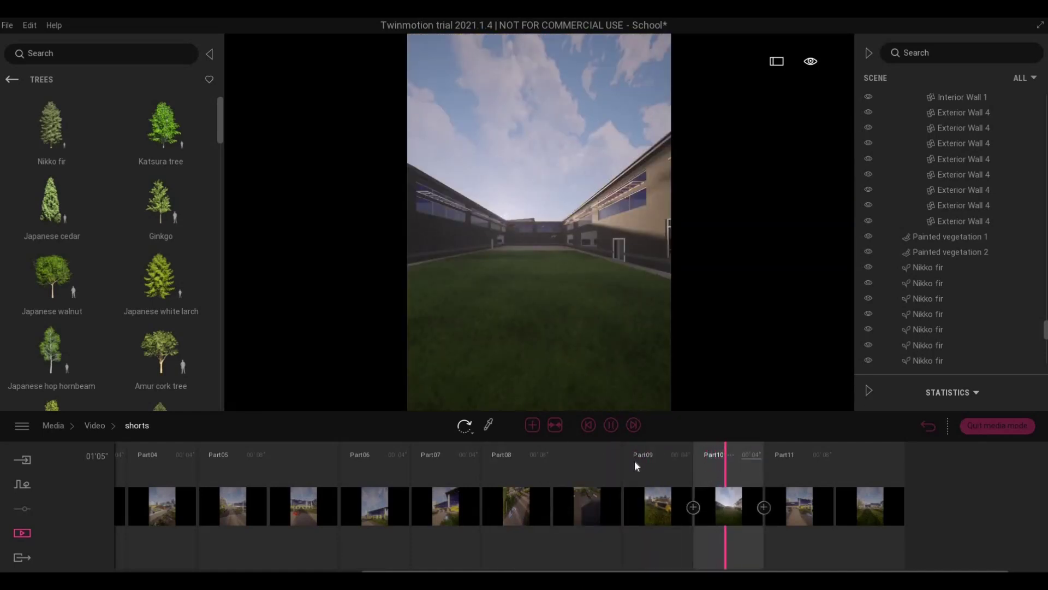
Shorten Part11, set Part10 and Part09 to 2 seconds and Part08 to 7 seconds.
click(826, 469)
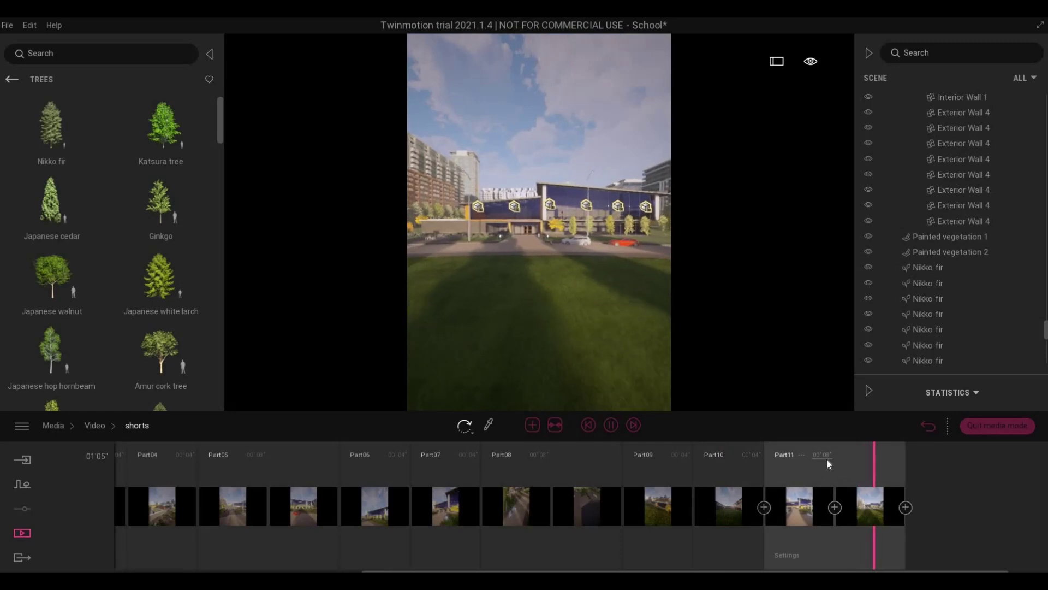
click(827, 459)
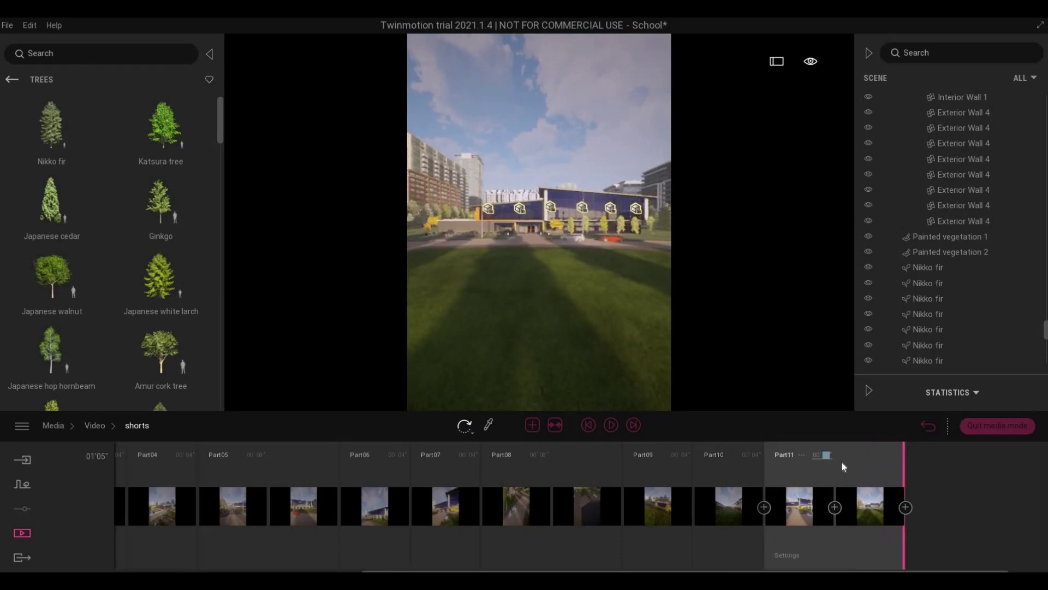
text(7)
click(761, 457)
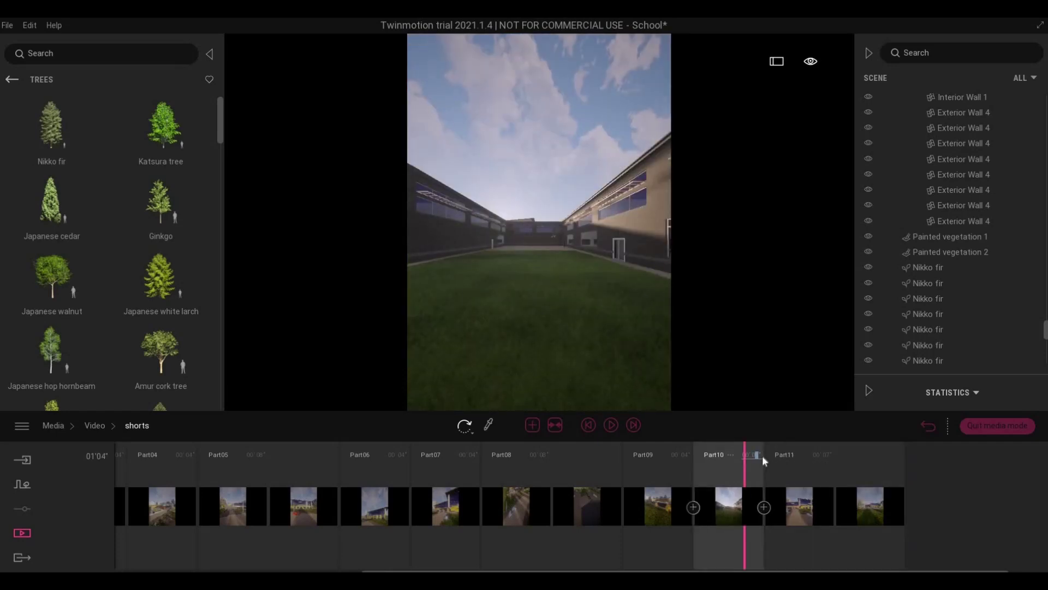
key(Return)
click(693, 458)
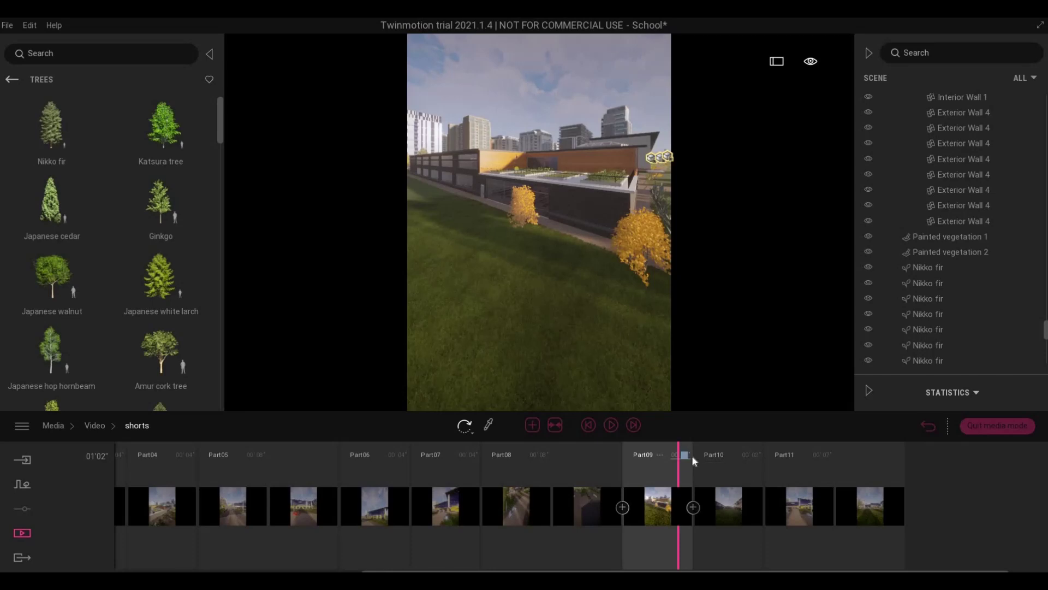
text(2)
key(Return)
click(582, 459)
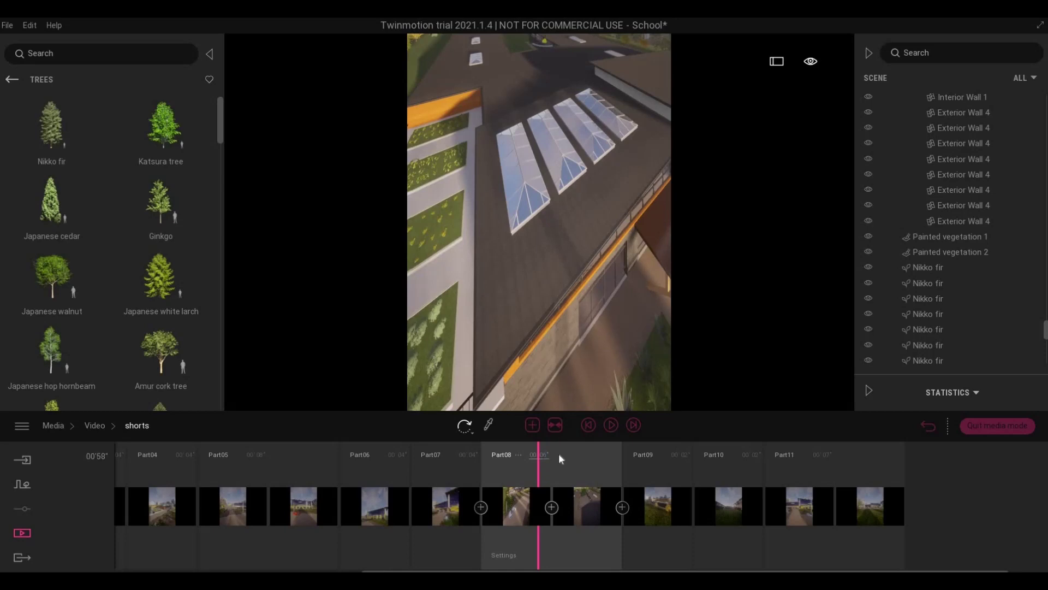
text(7)
key(Return)
Shorten Part07, check Part06 and set Part05 to 7 seconds.
click(475, 458)
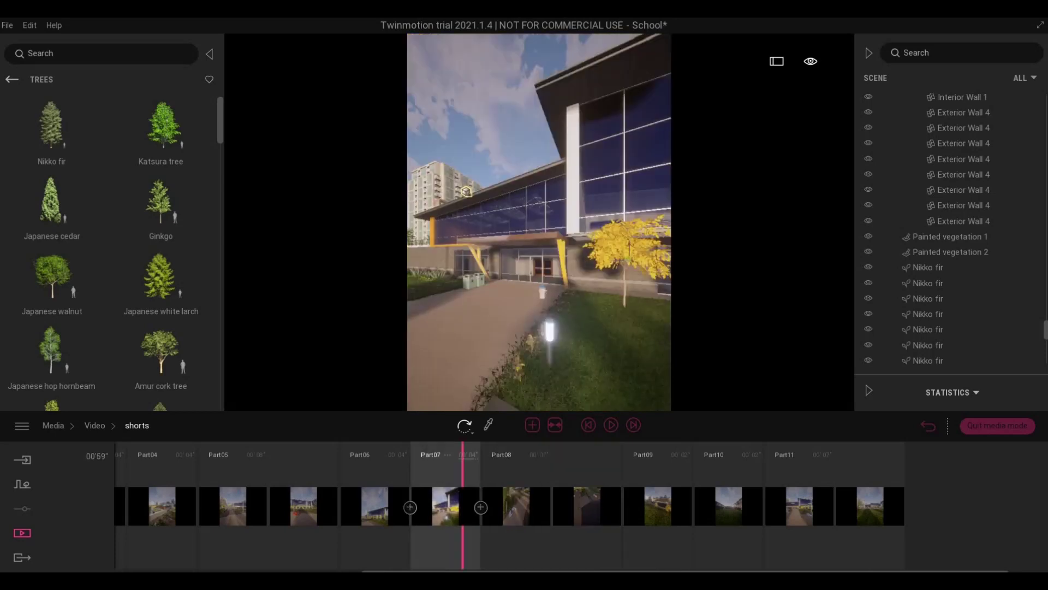
click(480, 459)
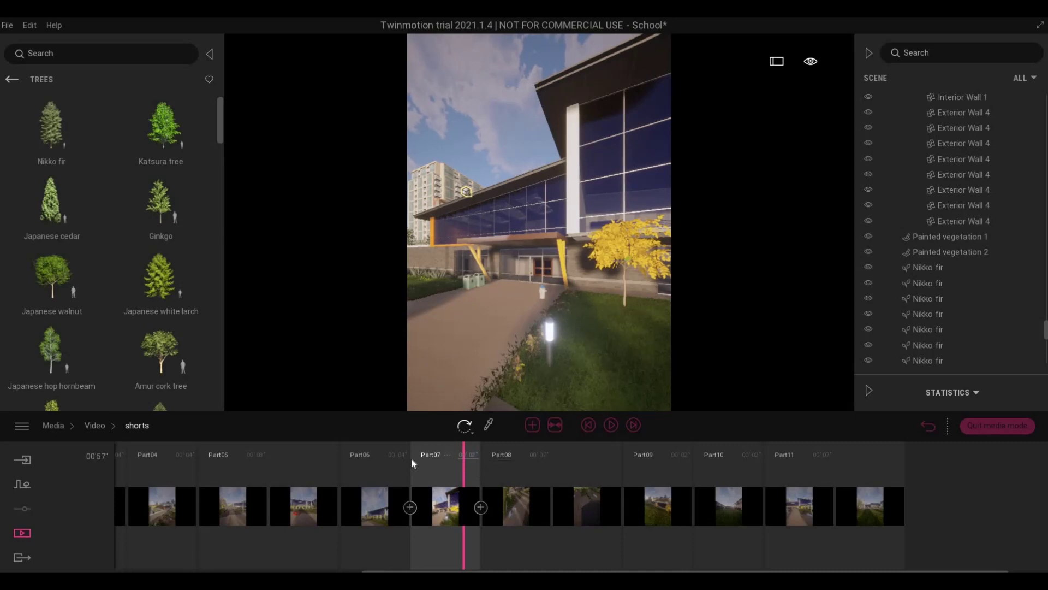
click(397, 456)
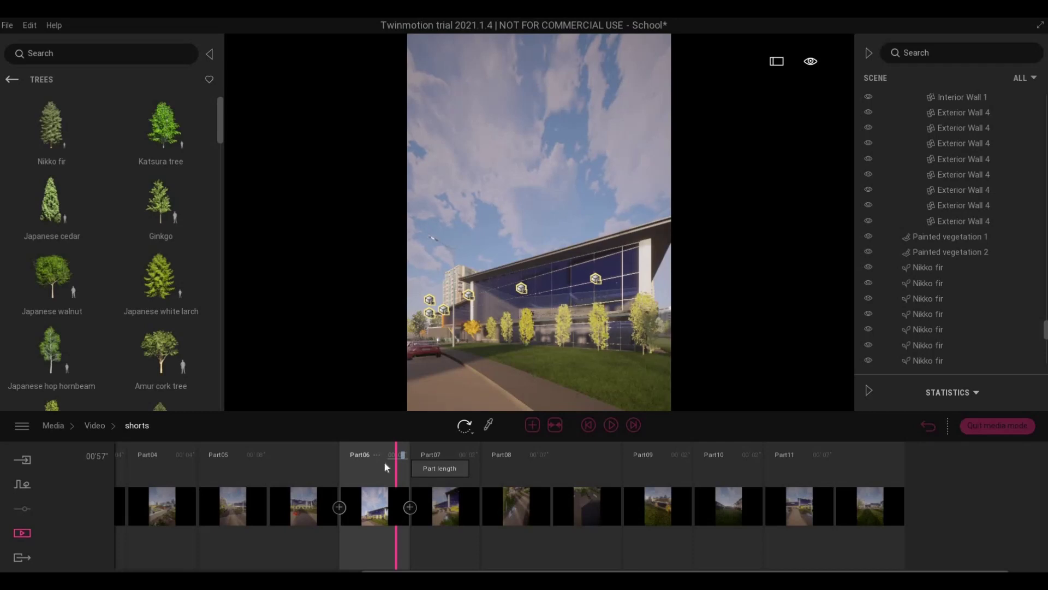
click(275, 456)
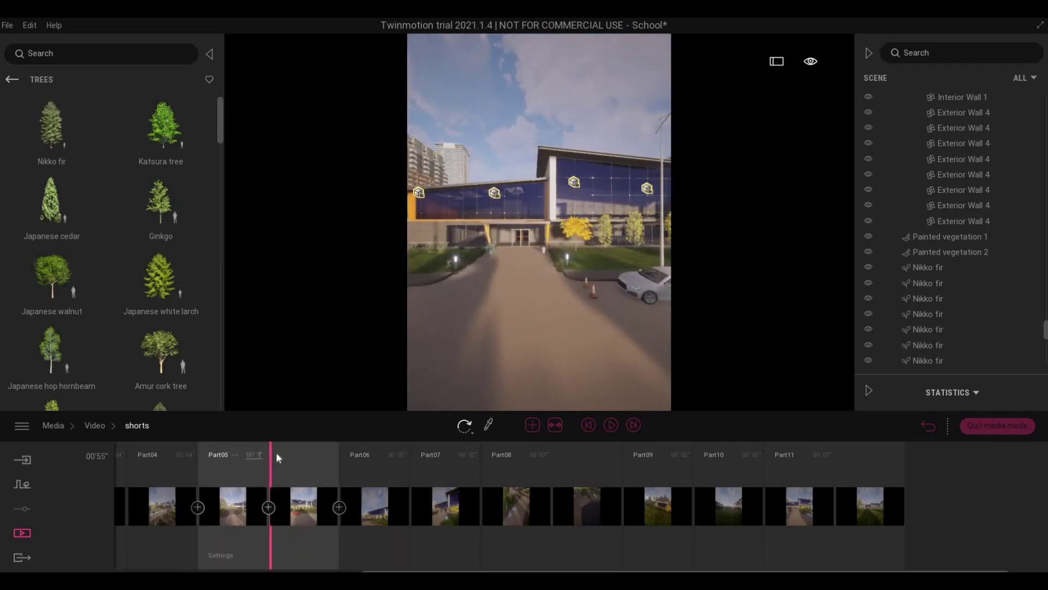
key(Return)
scroll(188, 469, up, 2)
scroll(320, 487, up, 3)
scroll(352, 474, up, 1)
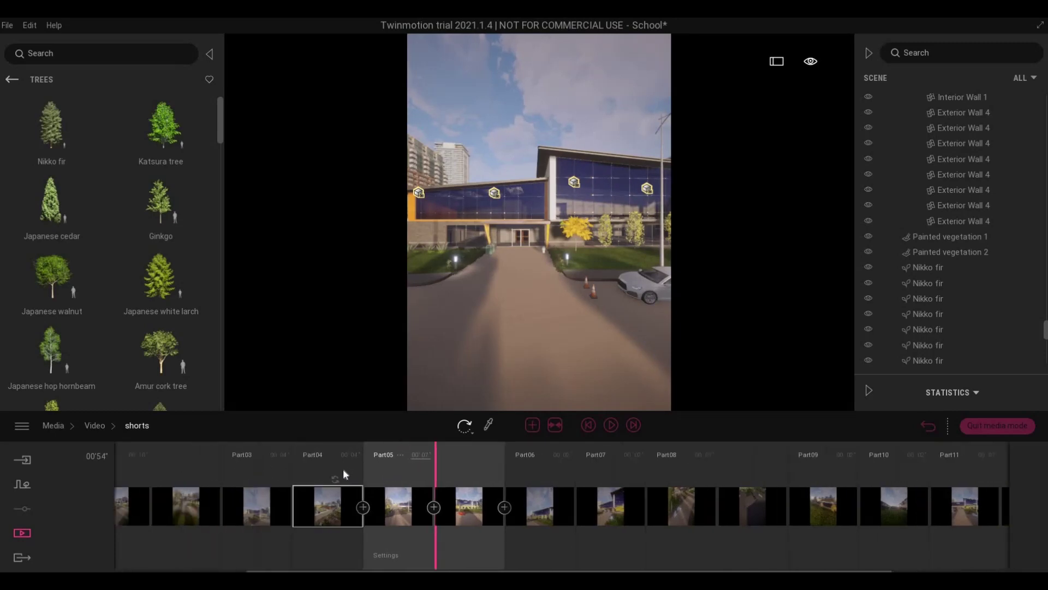
Check Part04 and Part03, set Part02 to 8 seconds, and review Part01.
click(348, 455)
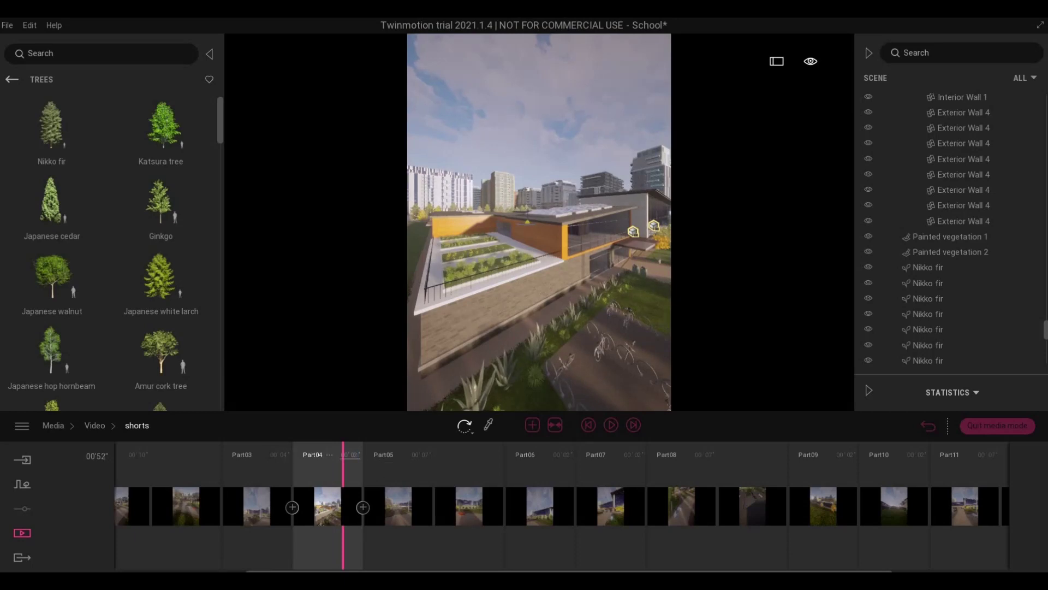
click(279, 456)
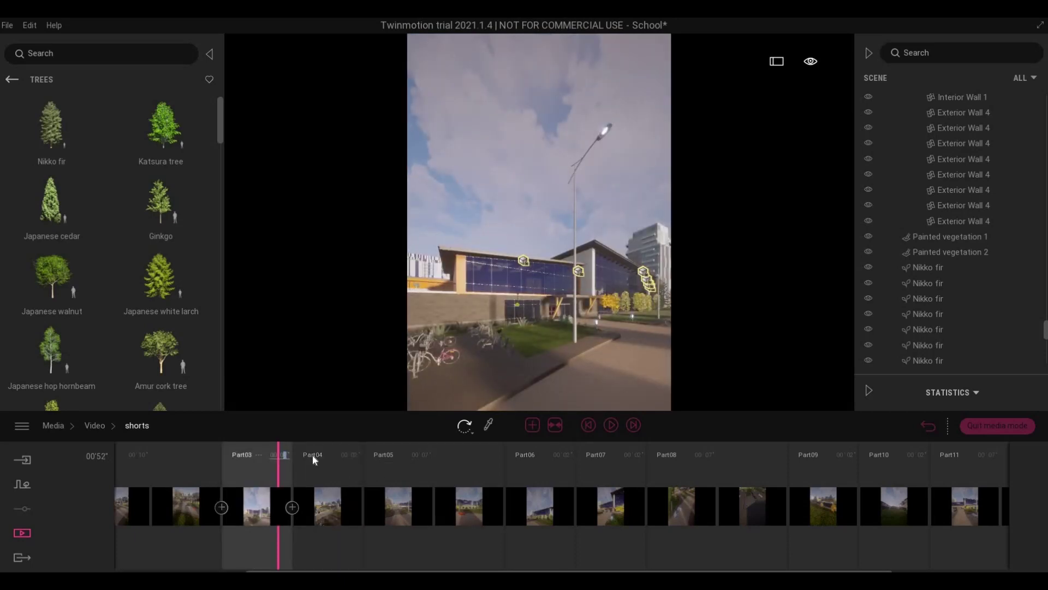
click(139, 456)
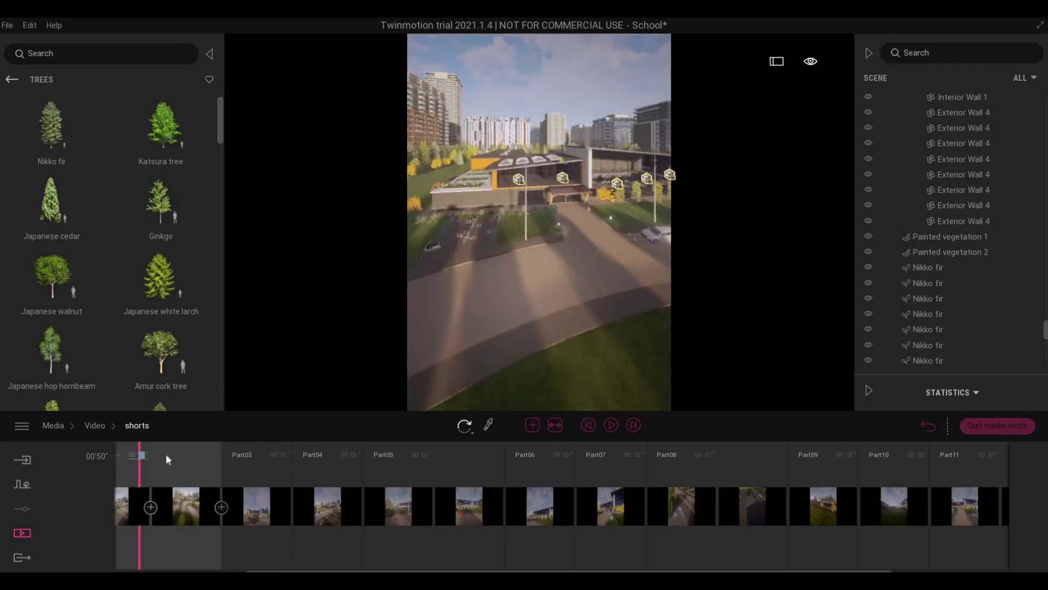
text(08)
key(Return)
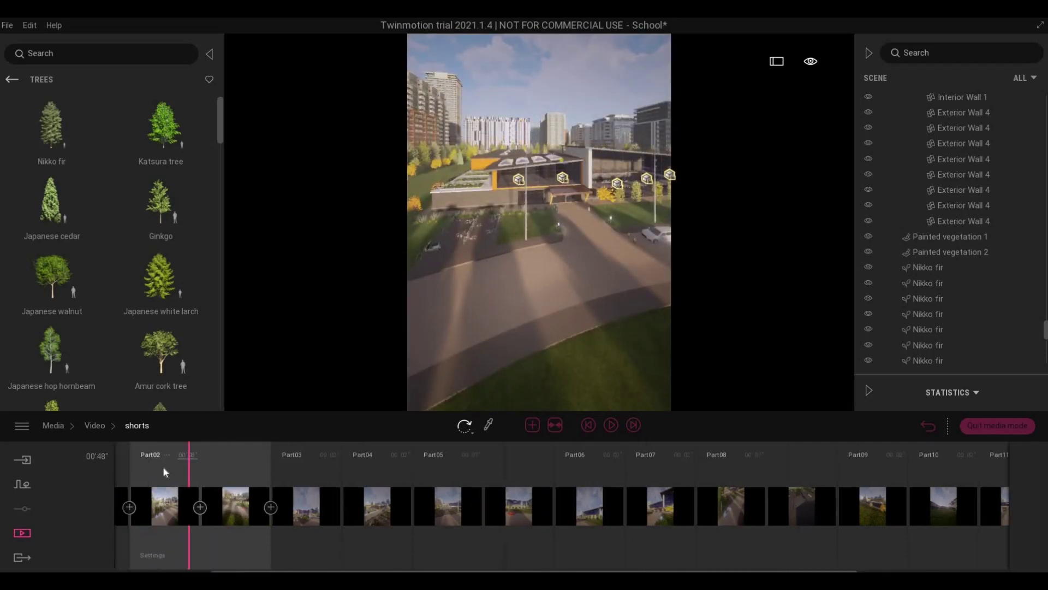
scroll(162, 466, up, 2)
scroll(197, 464, up, 2)
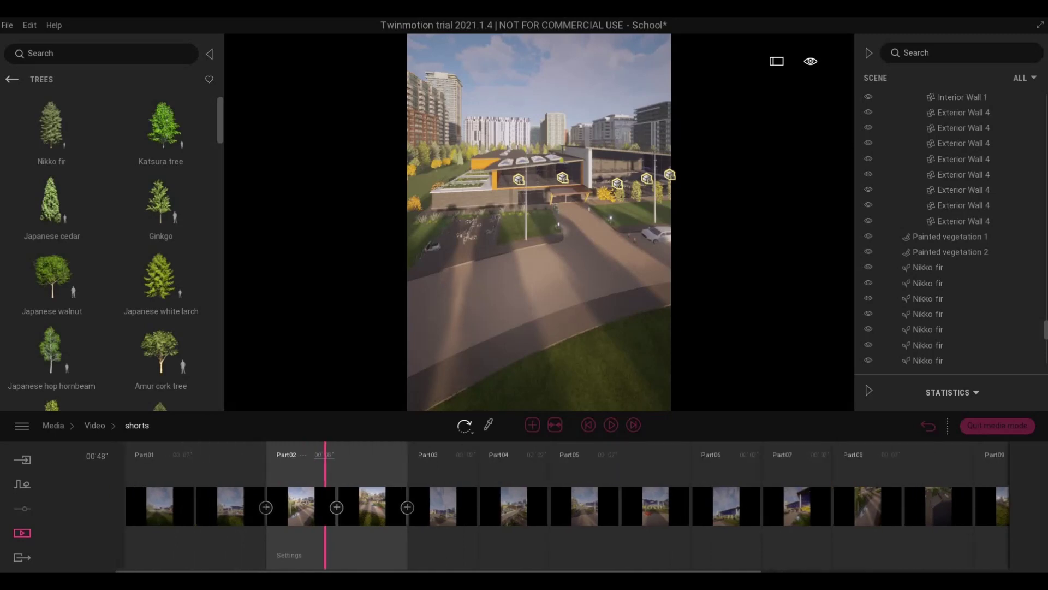
click(197, 465)
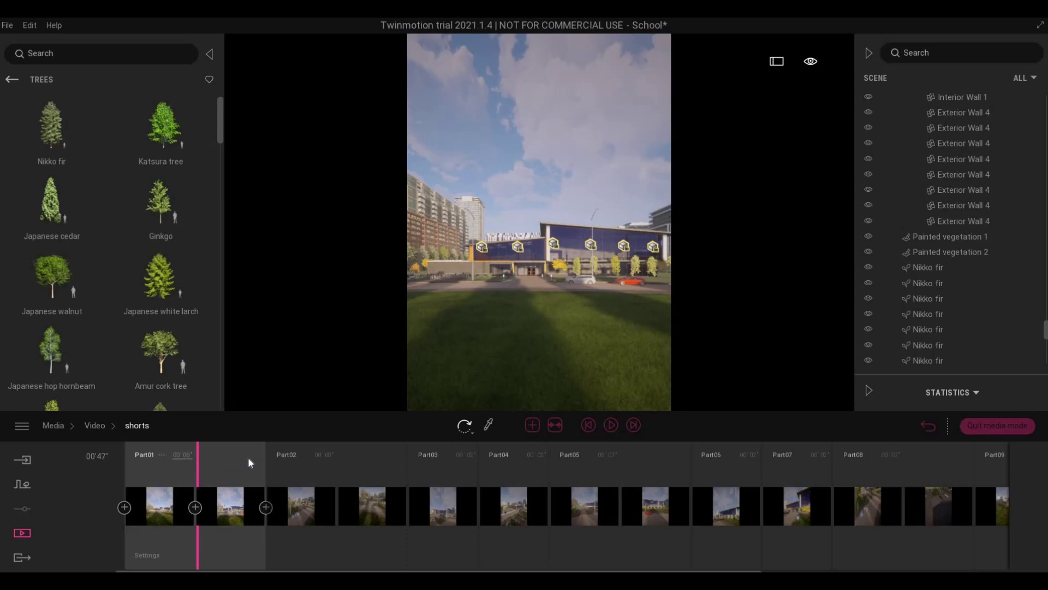
scroll(321, 461, right, 2)
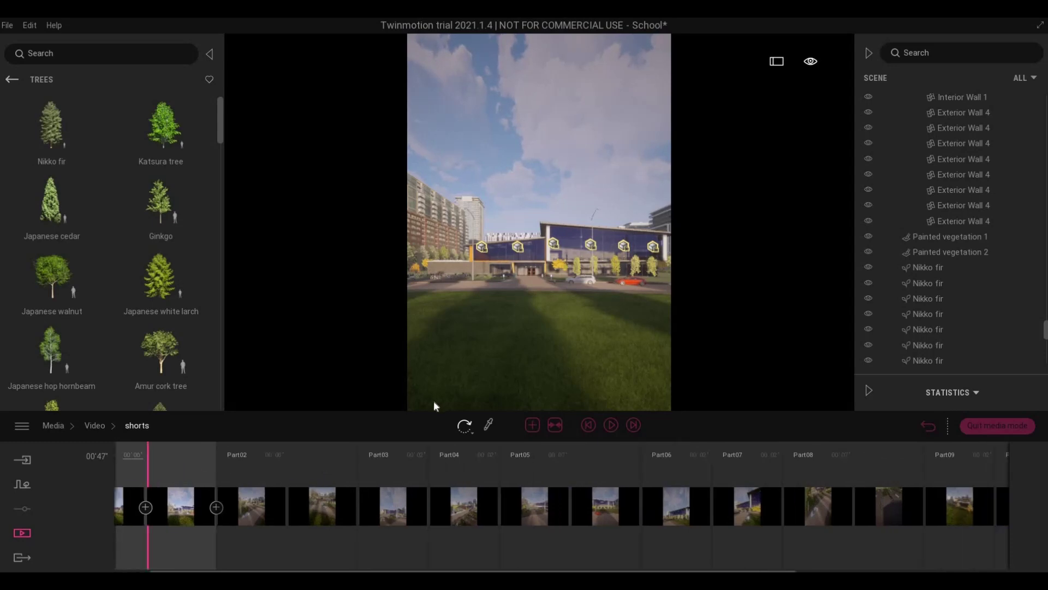